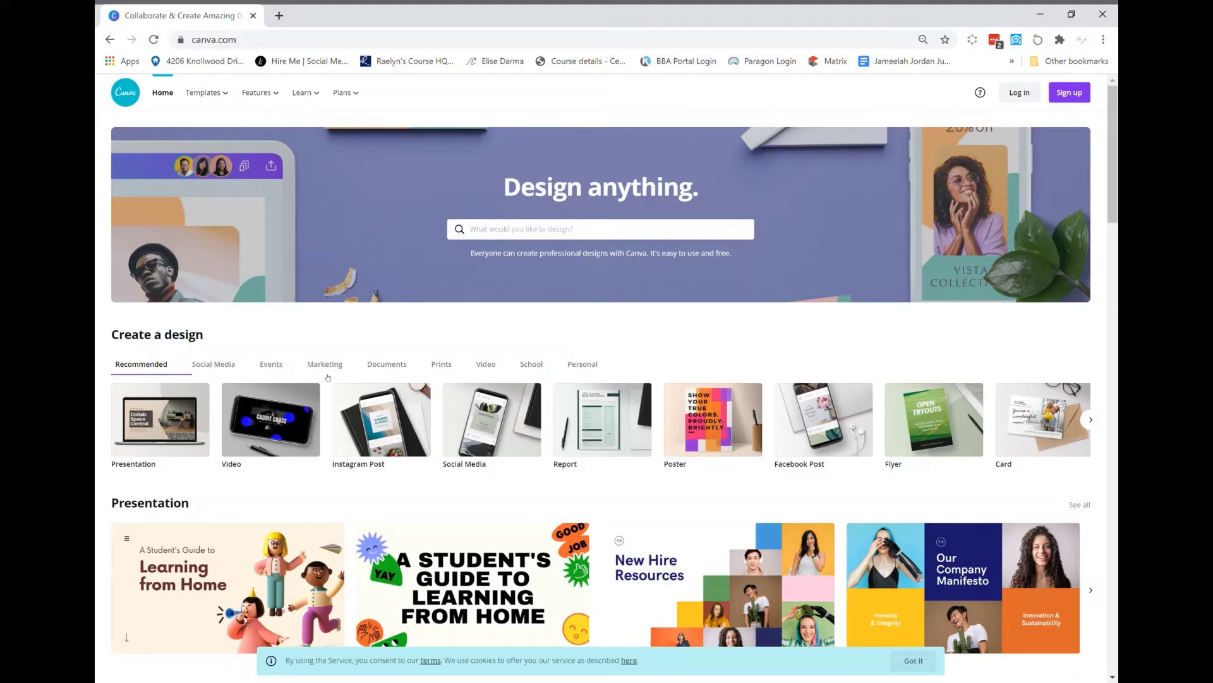
Begin an email sign-up and enter the new account holder's name
click(1062, 98)
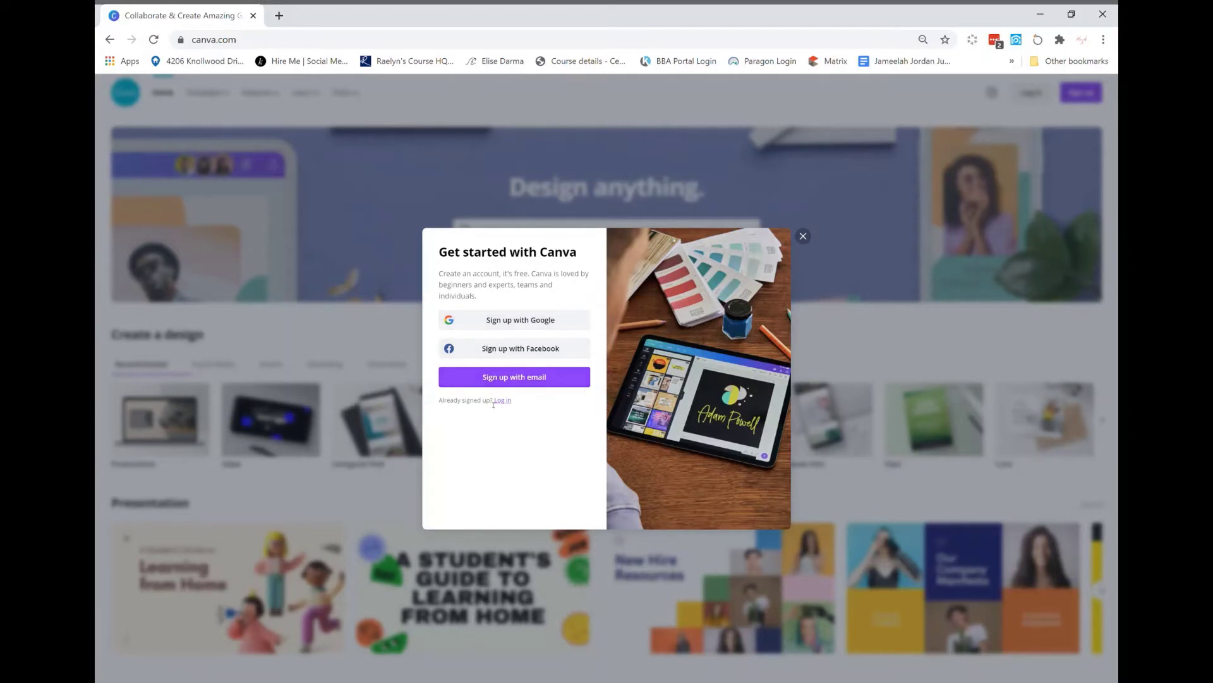
click(516, 377)
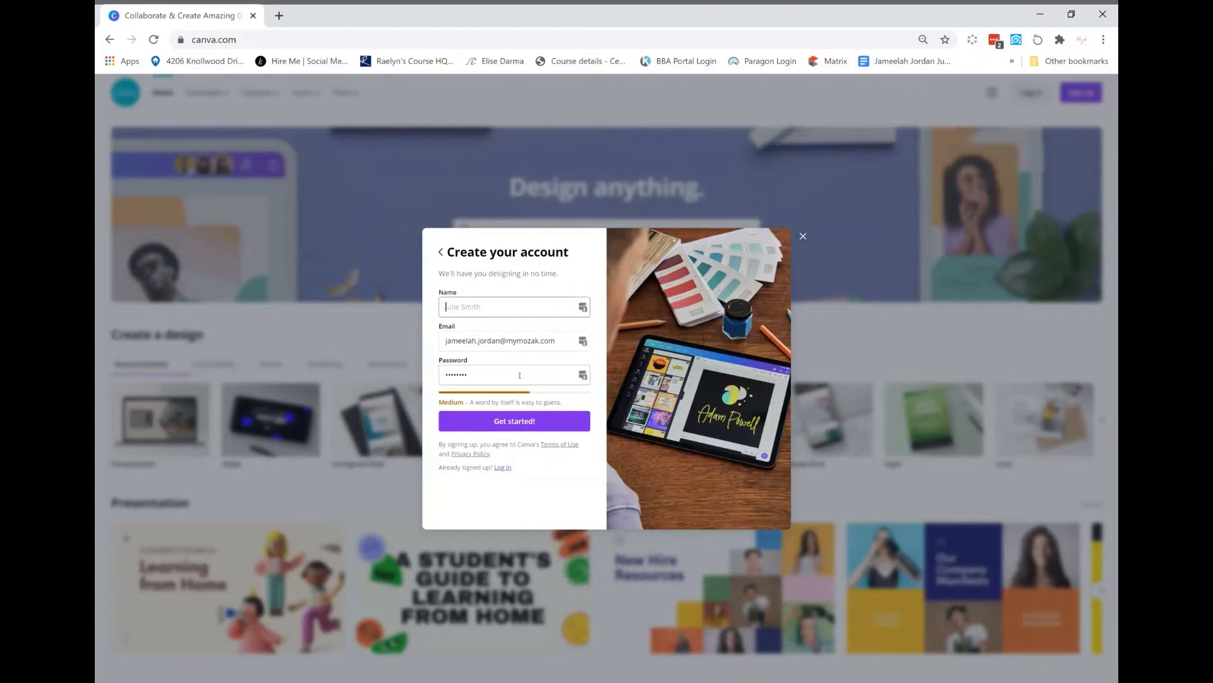
key(Tab)
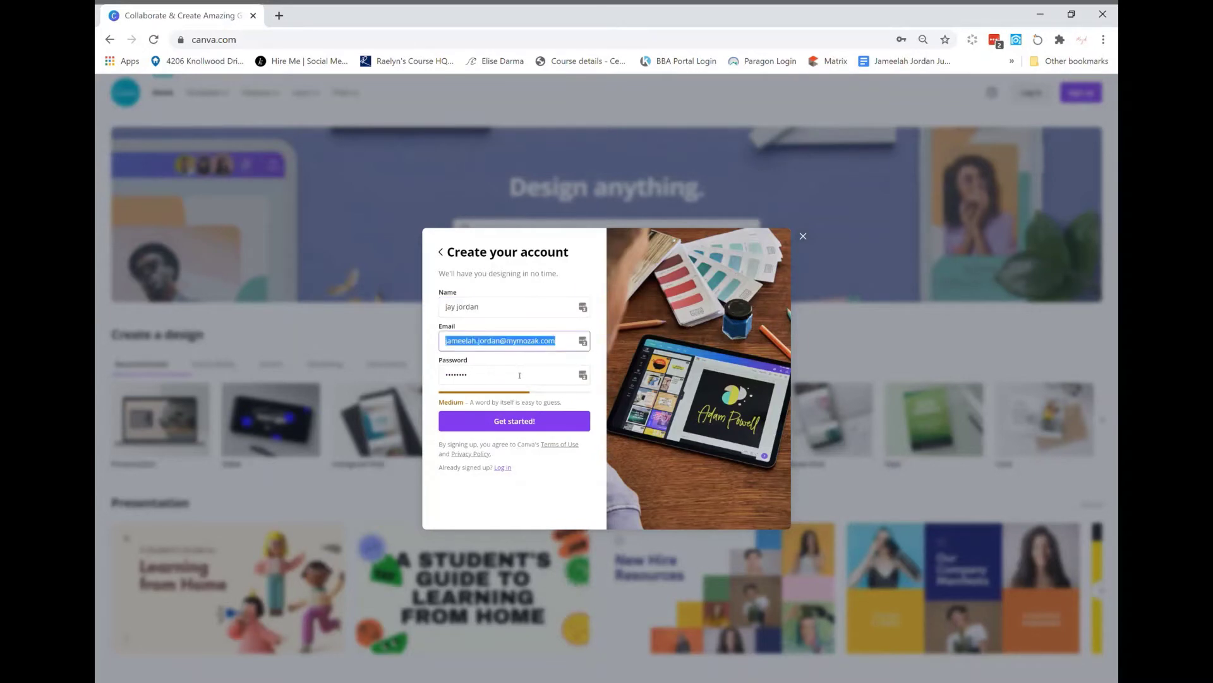
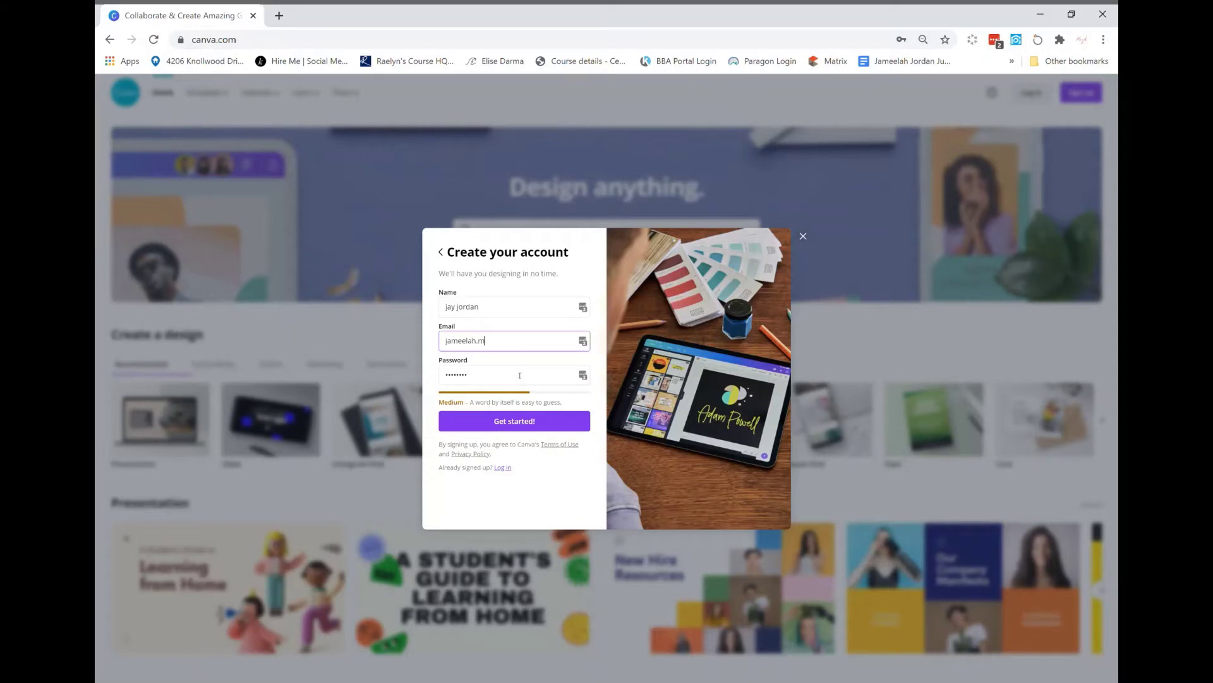
Enter the account's e-mail address, correcting typos, and type a password
key(BackSpace)
key(BackSpace)
key(BackSpace)
key(BackSpace)
key(BackSpace)
key(BackSpace)
key(BackSpace)
key(BackSpace)
key(BackSpace)
key(BackSpace)
key(BackSpace)
key(BackSpace)
key(BackSpace)
key(Tab)
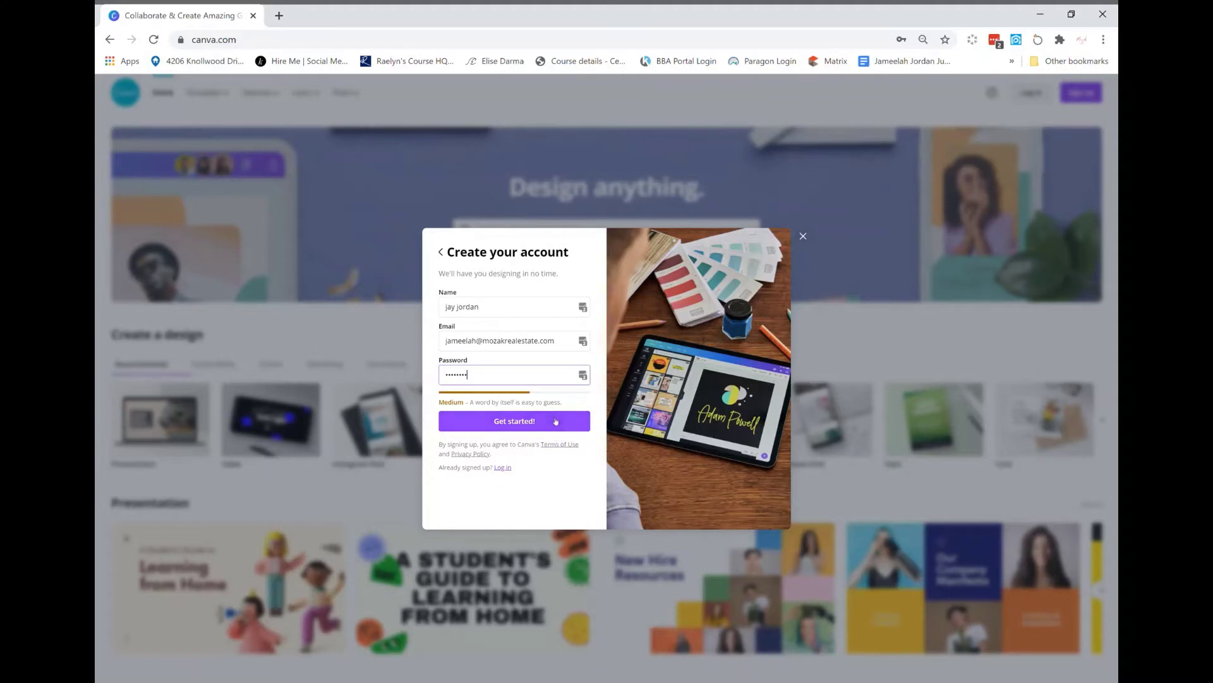
Submit the form, replace the already-taken e-mail with another address, and resubmit
click(556, 421)
click(510, 380)
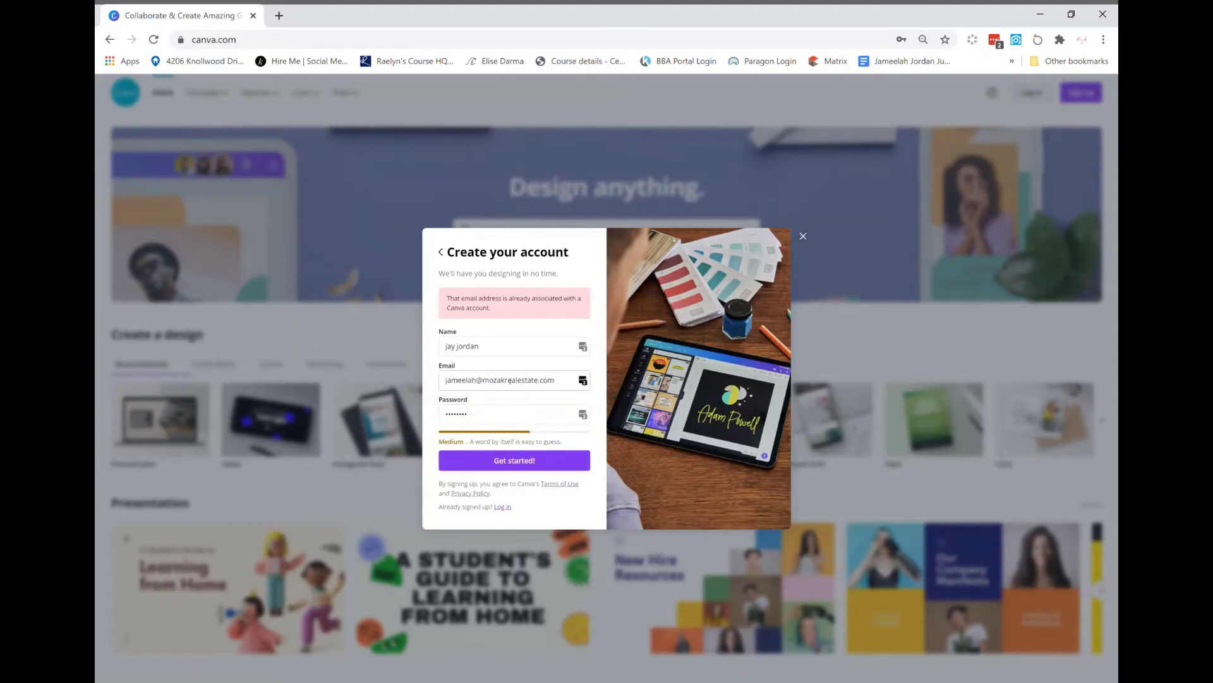
triple_click(513, 391)
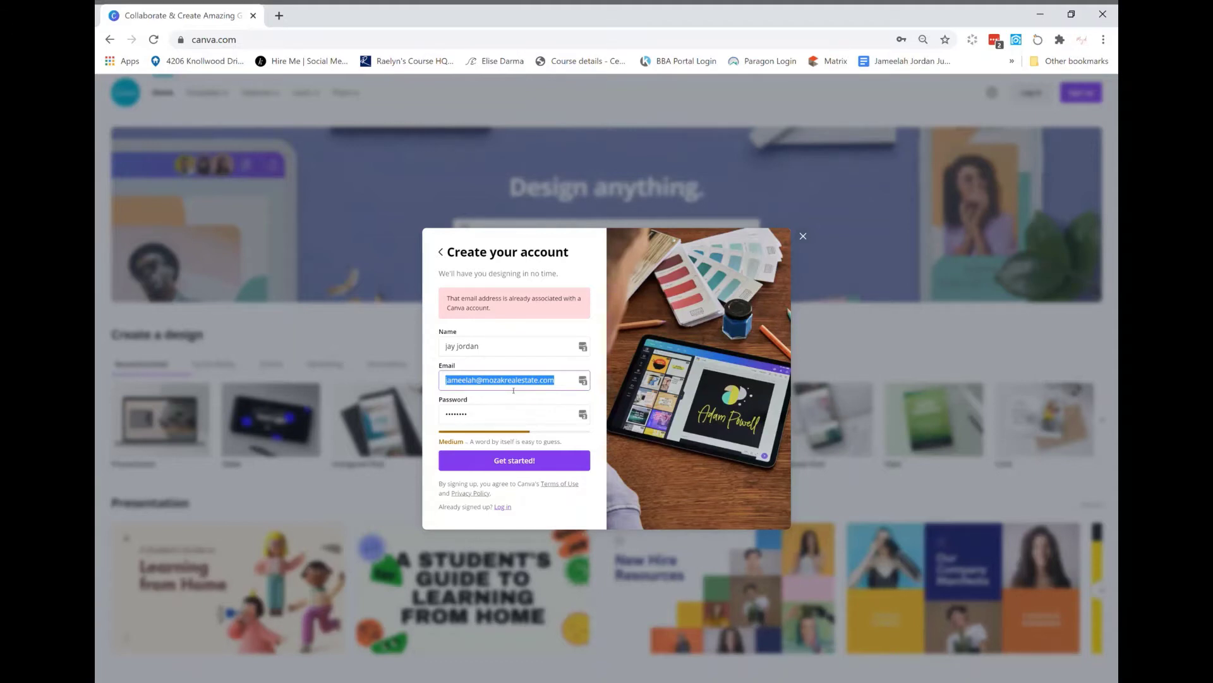
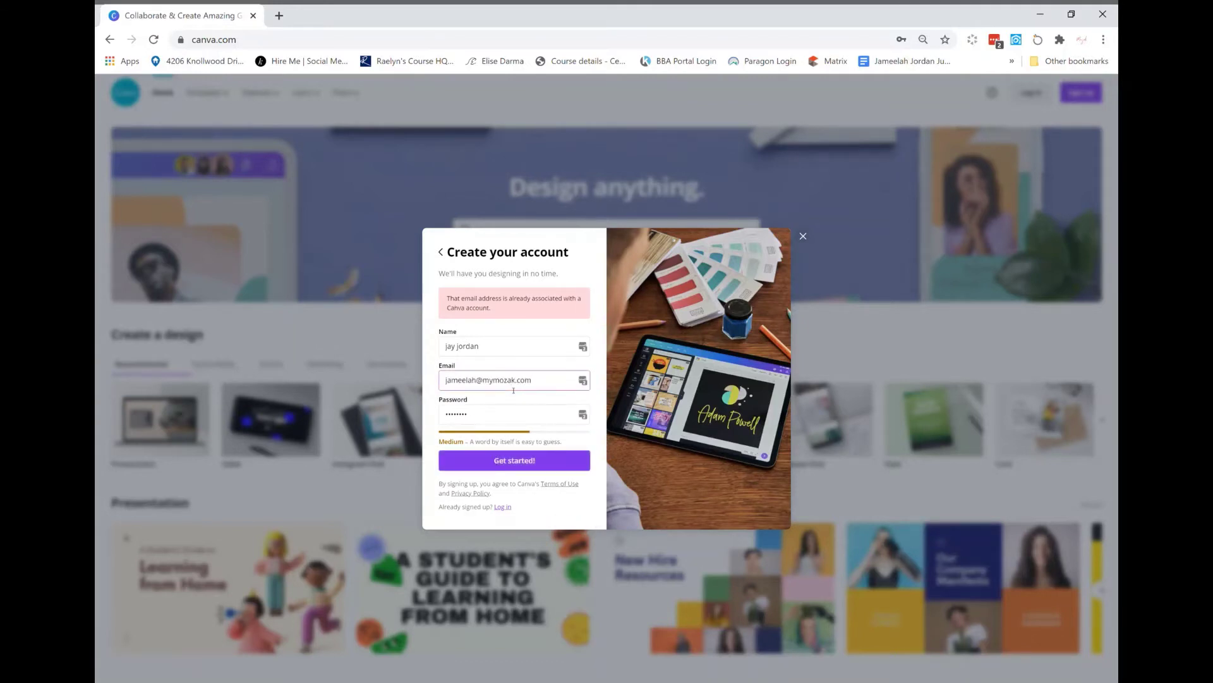
click(502, 461)
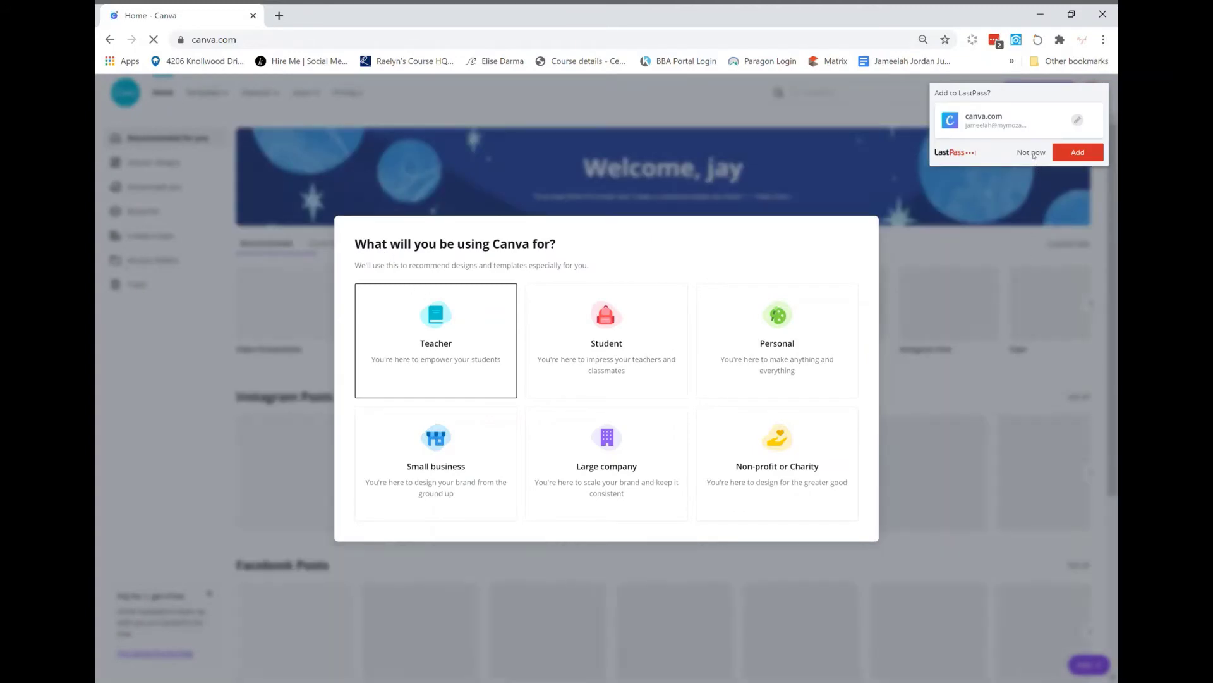
Dismiss the LastPass save prompt, pick Personal use, and choose Maybe Later on Canva Pro
click(1032, 152)
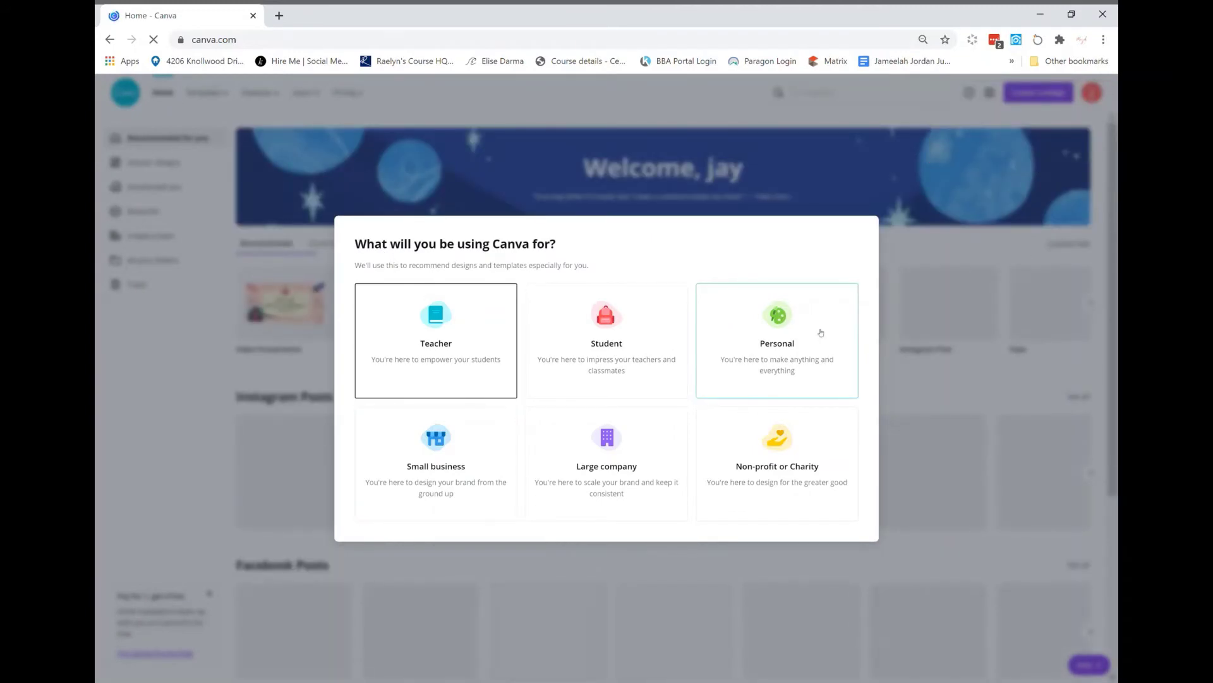
click(804, 342)
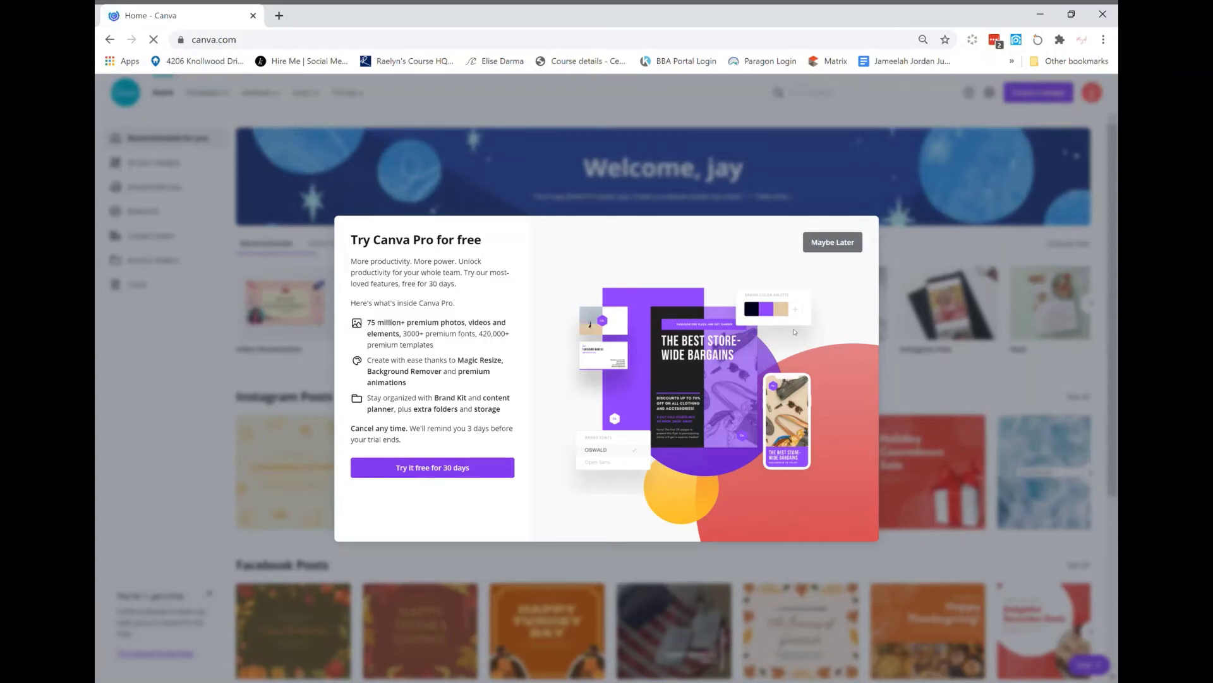
click(837, 250)
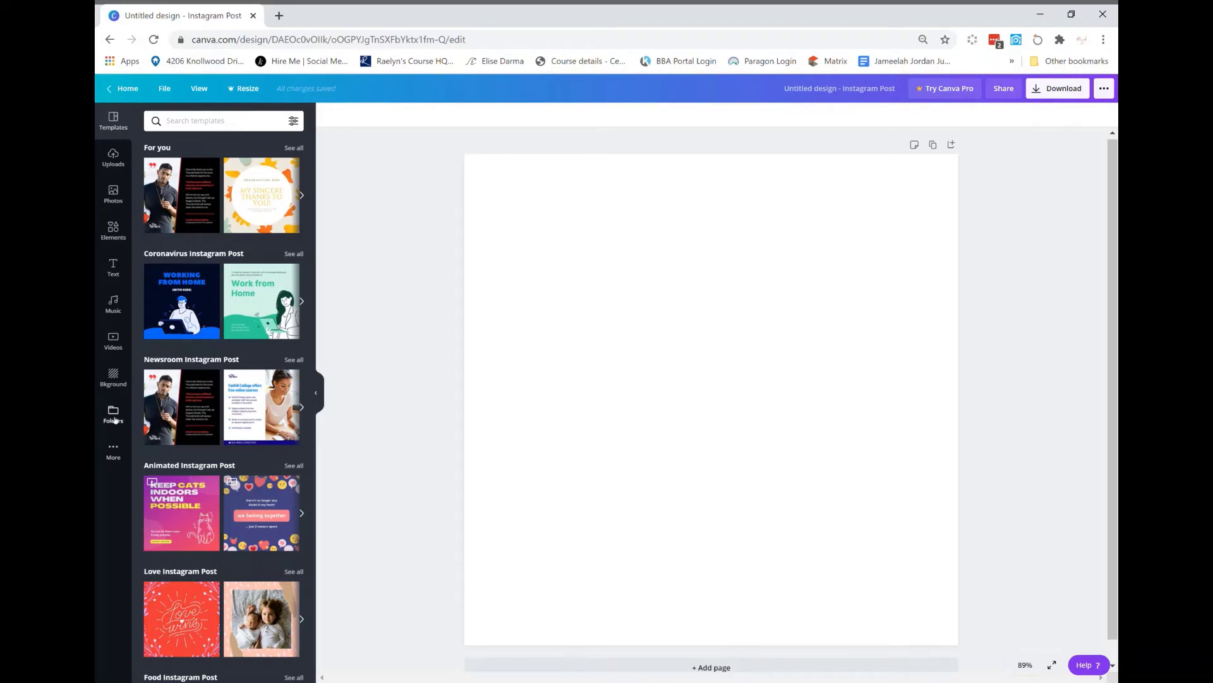
Show the empty Uploads list via the Folders sidebar
click(114, 416)
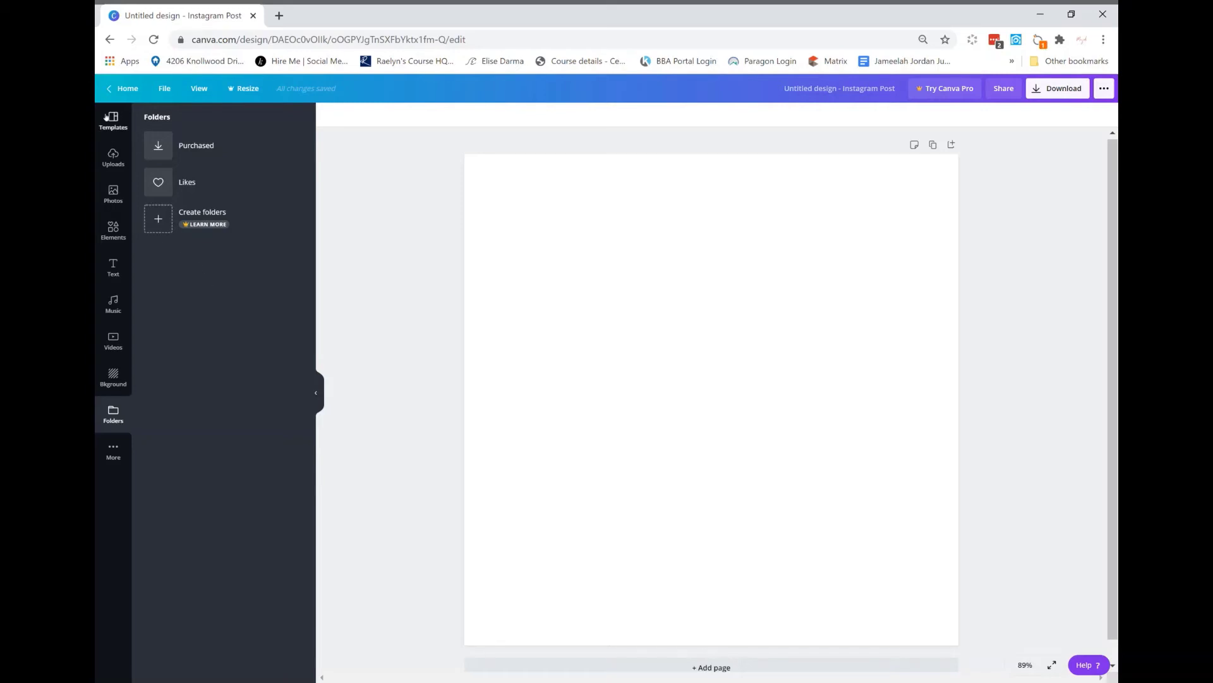
click(115, 159)
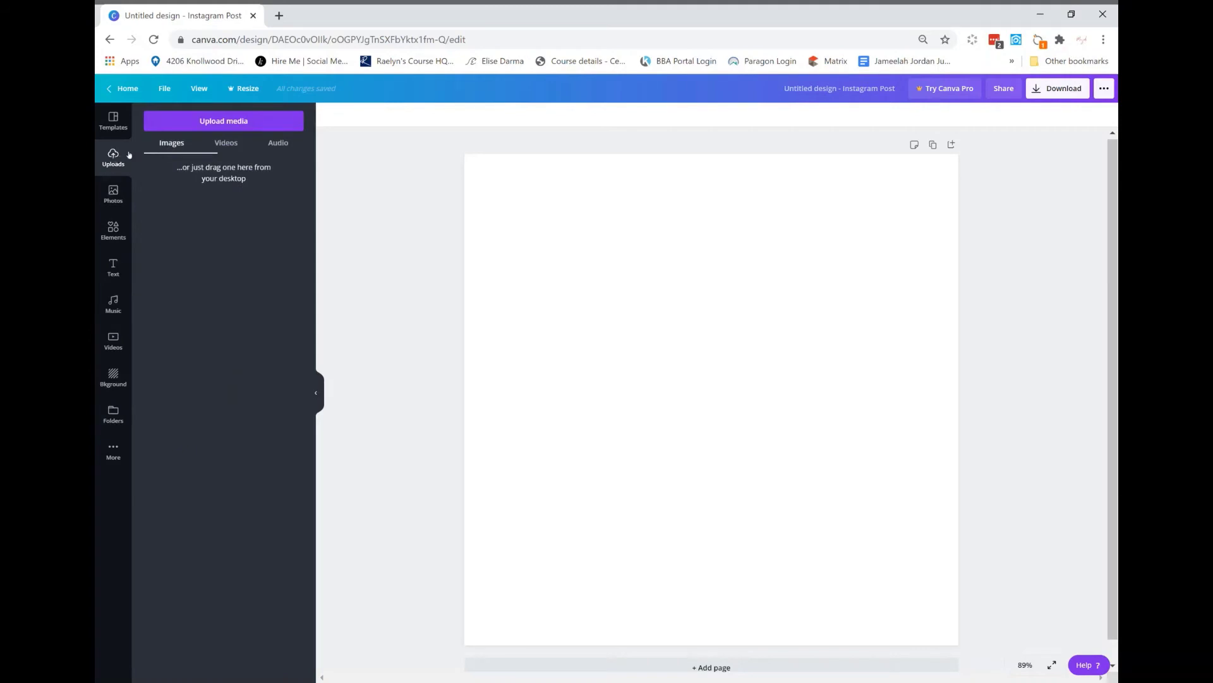
Upload about fourteen white-and-gold pumpkin photos from the device
click(210, 119)
click(160, 176)
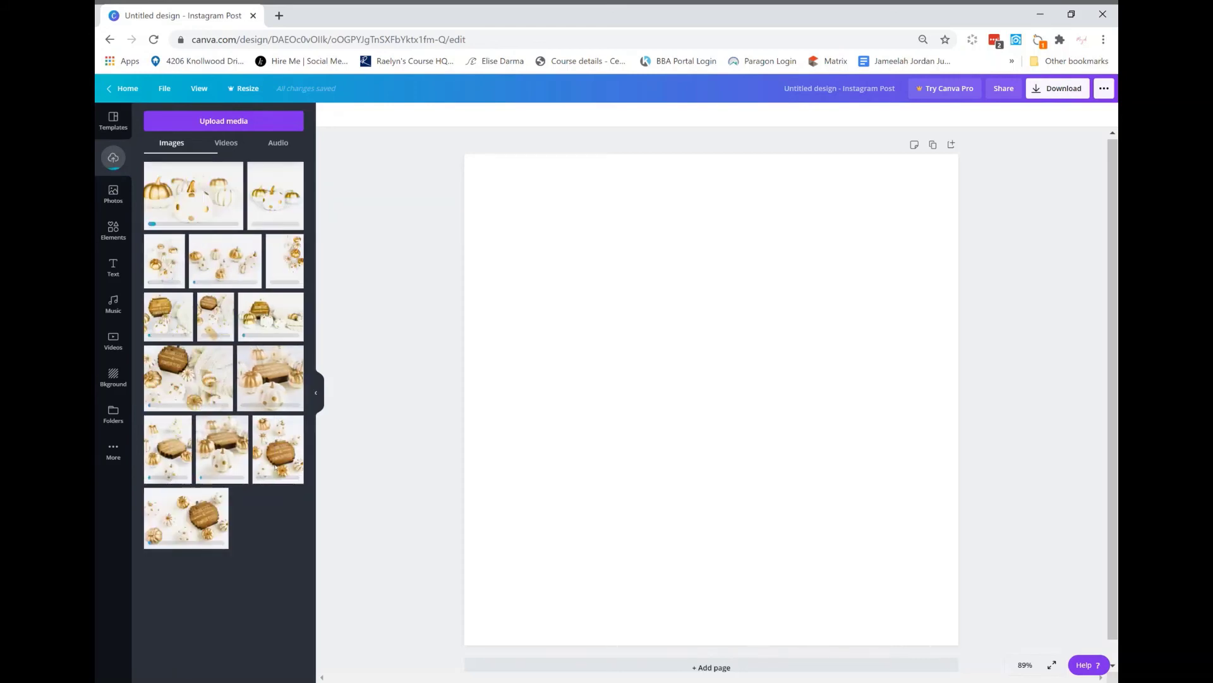
Upload a second batch of gold-accented photos from the device
click(239, 126)
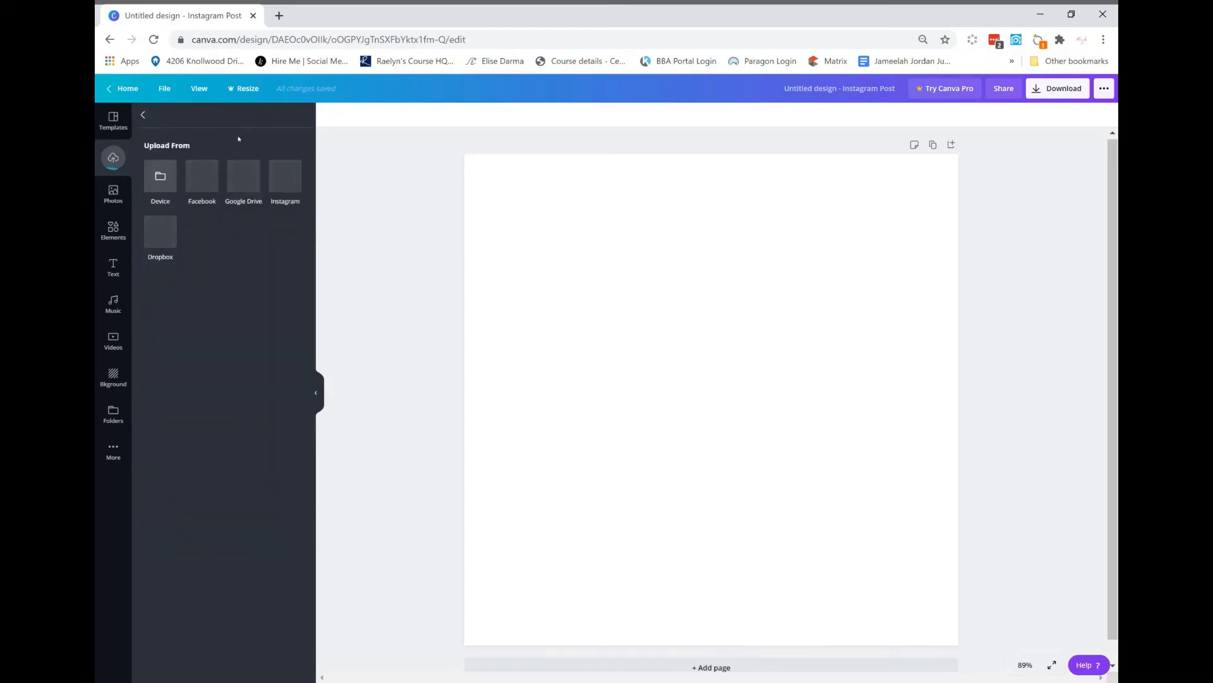
click(167, 177)
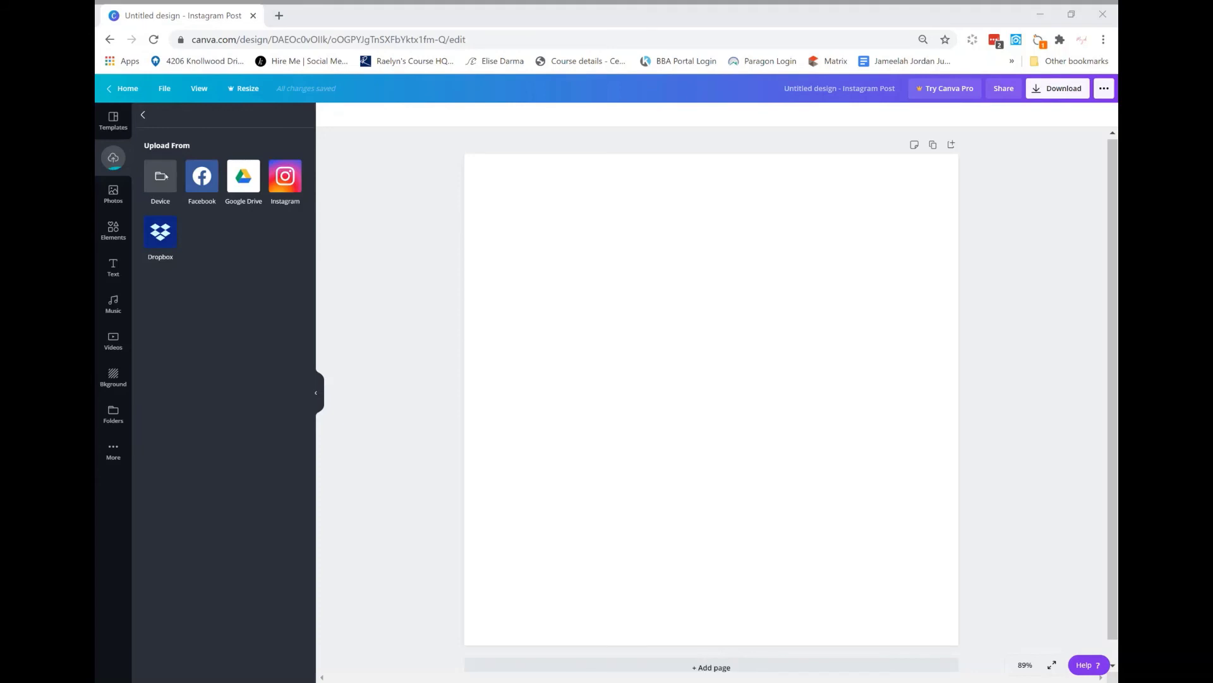